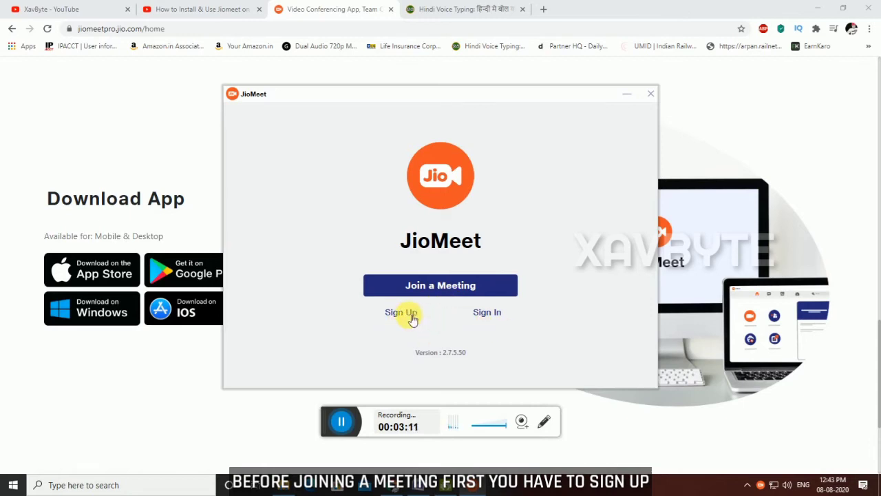
# Sign up for a JioMeet account with the first name, last name and e-mail address
pyautogui.click(406, 314)
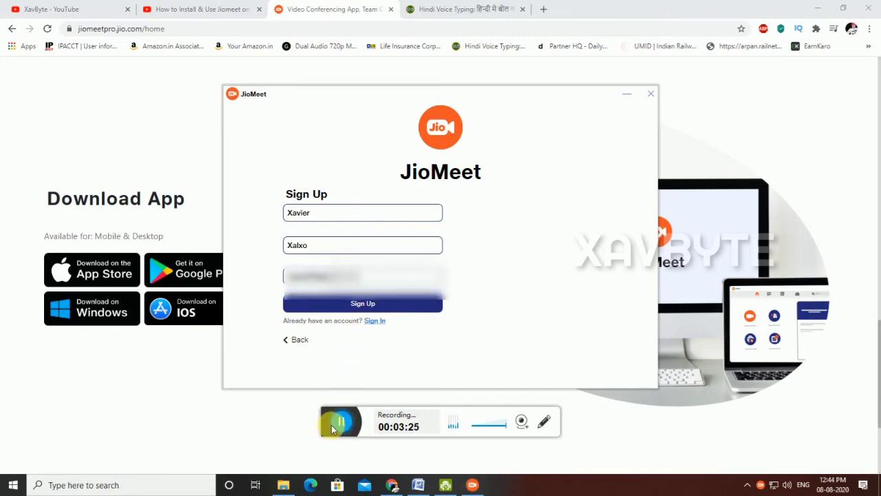
pyautogui.click(365, 307)
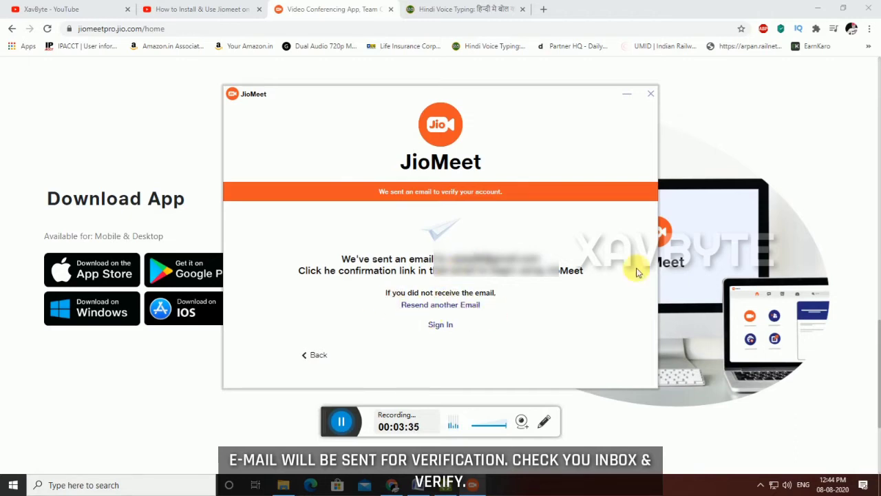
pyautogui.click(344, 424)
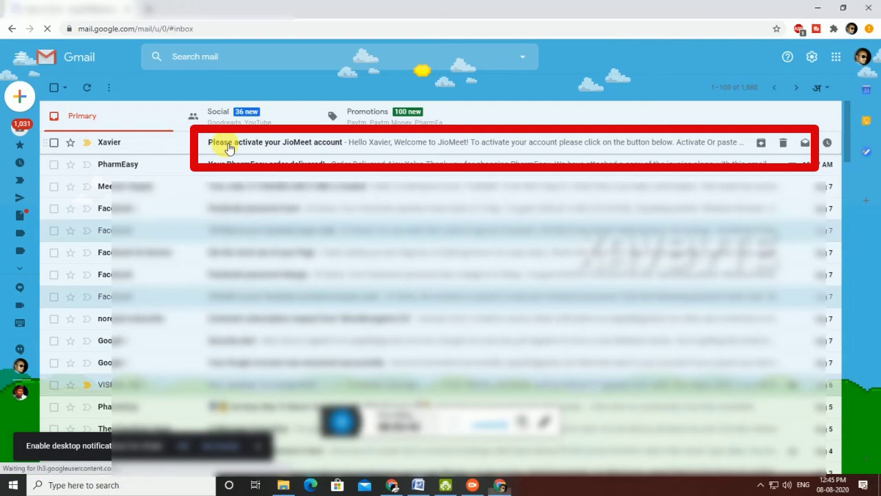
# Open the JioMeet activation e-mail in the Gmail inbox and verify the account from it
pyautogui.click(229, 146)
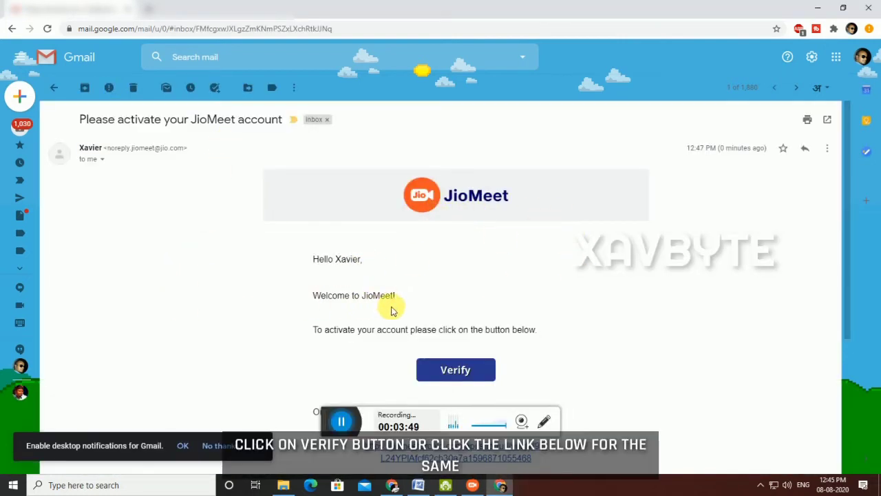
pyautogui.scroll(-1, 482, 346)
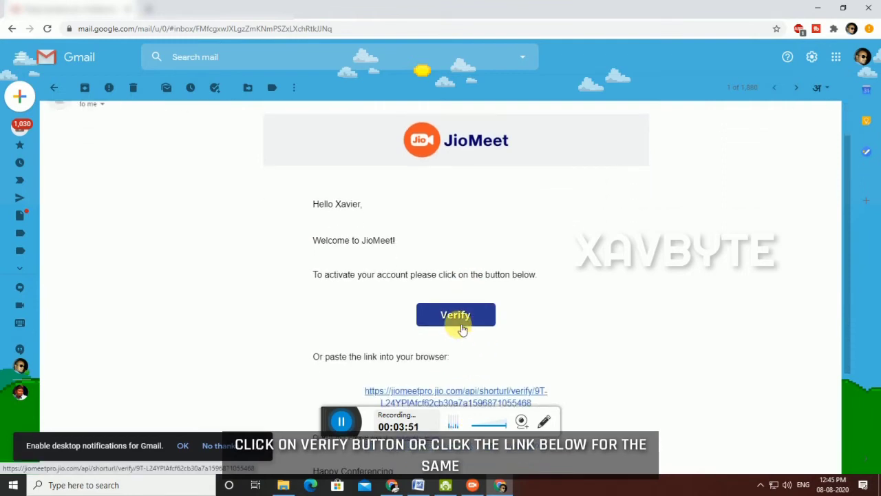
pyautogui.scroll(-1, 458, 325)
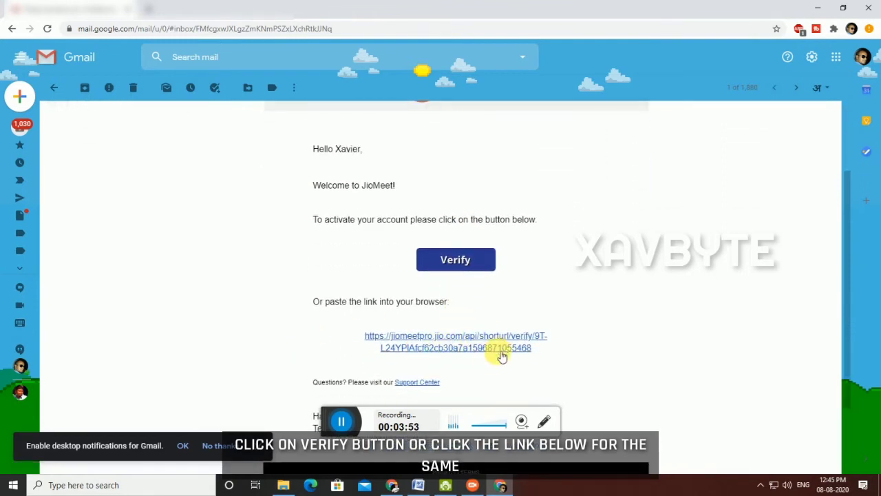
pyautogui.click(460, 262)
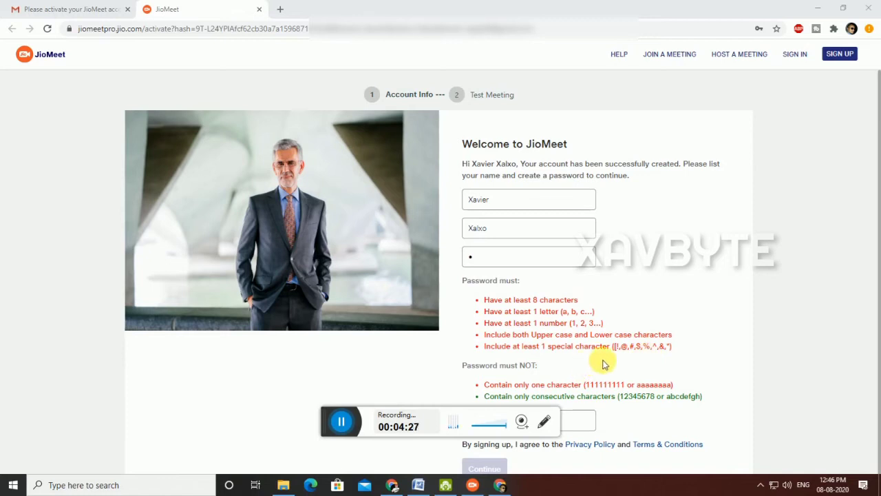
# Create the account password, confirm it in the second password field, and continue to the test meeting stage
pyautogui.click(341, 426)
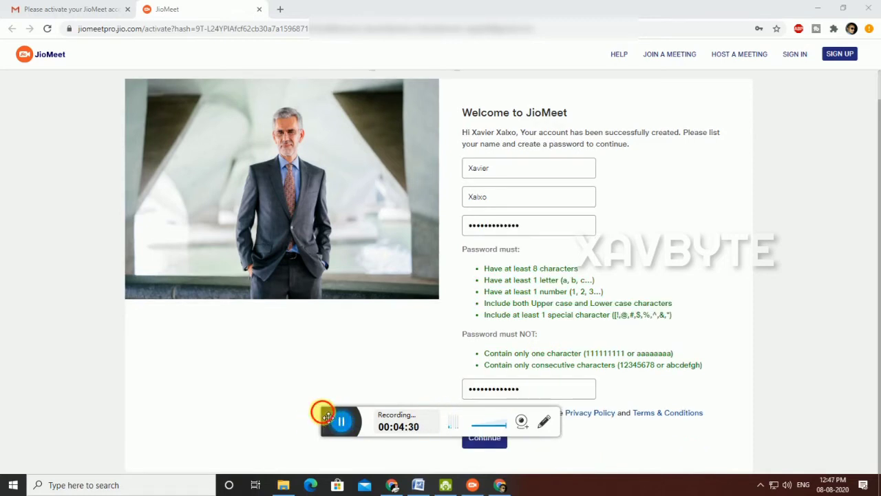
pyautogui.moveTo(323, 414); pyautogui.dragTo(396, 458)
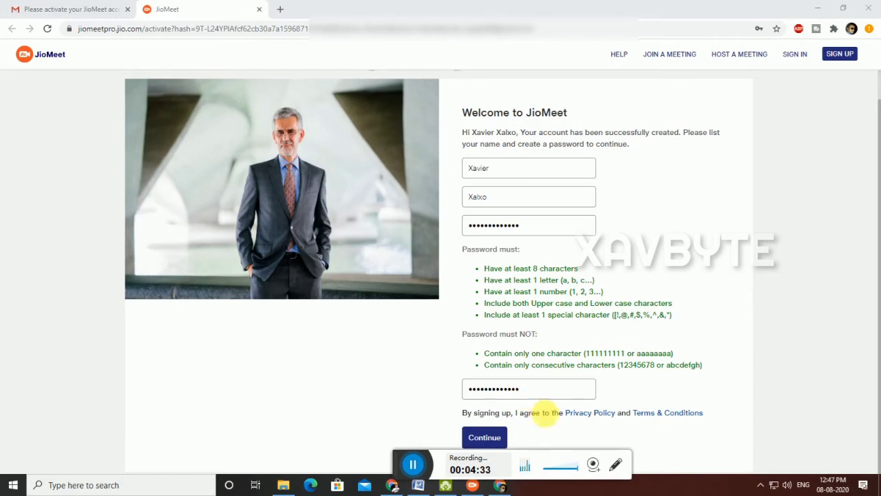
pyautogui.click(488, 437)
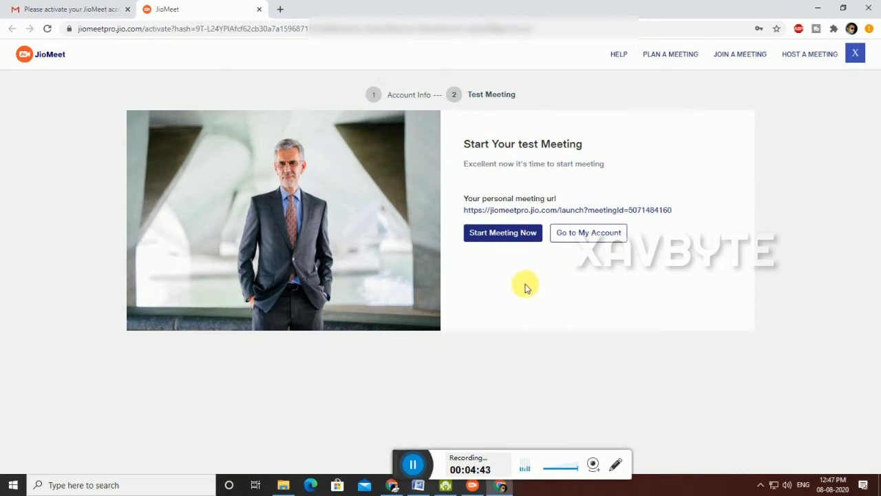
# Go to the account's profile page and save the sign-in credentials in the browser
pyautogui.click(607, 234)
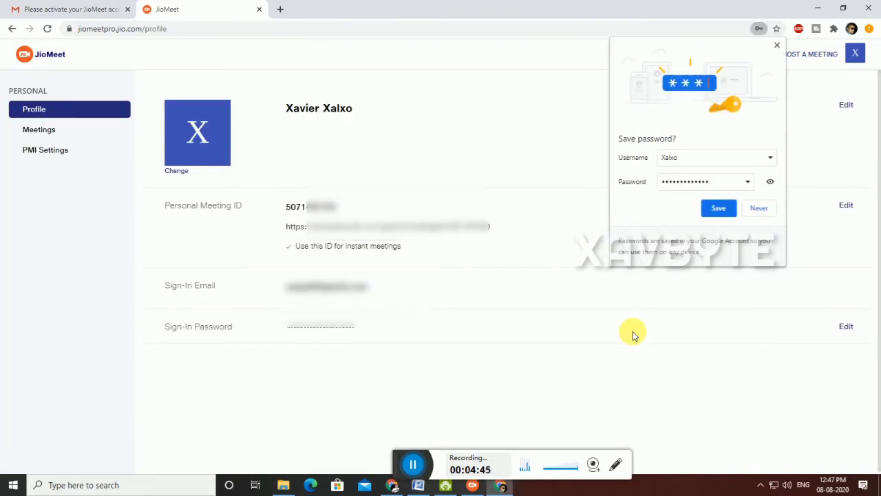
pyautogui.click(720, 210)
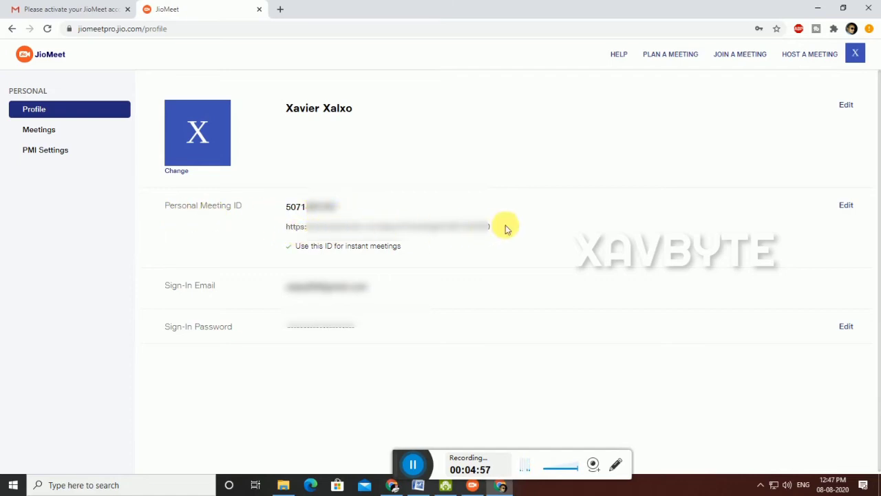
# Highlight the personal meeting link, and generate a new meeting password while editing the Personal Meeting ID
pyautogui.moveTo(502, 229)
pyautogui.mouseDown()
pyautogui.moveTo(287, 229)
pyautogui.moveTo(444, 227)
pyautogui.moveTo(507, 237)
pyautogui.mouseUp()
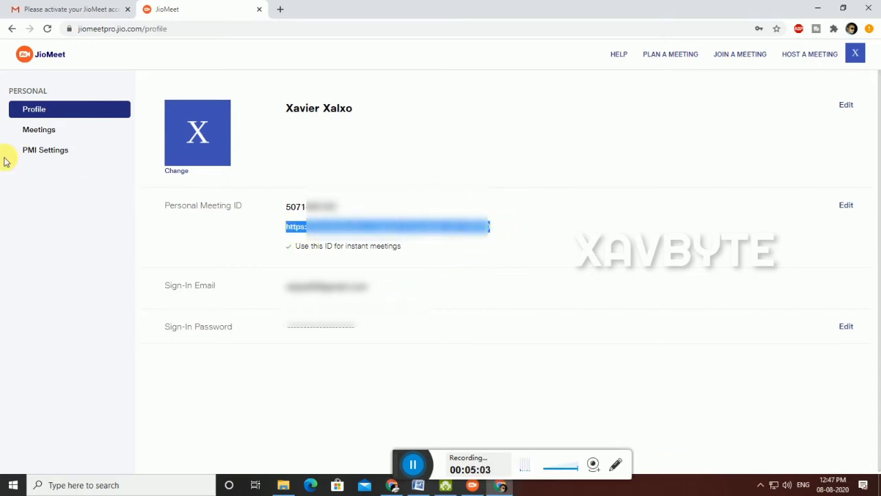
pyautogui.click(414, 464)
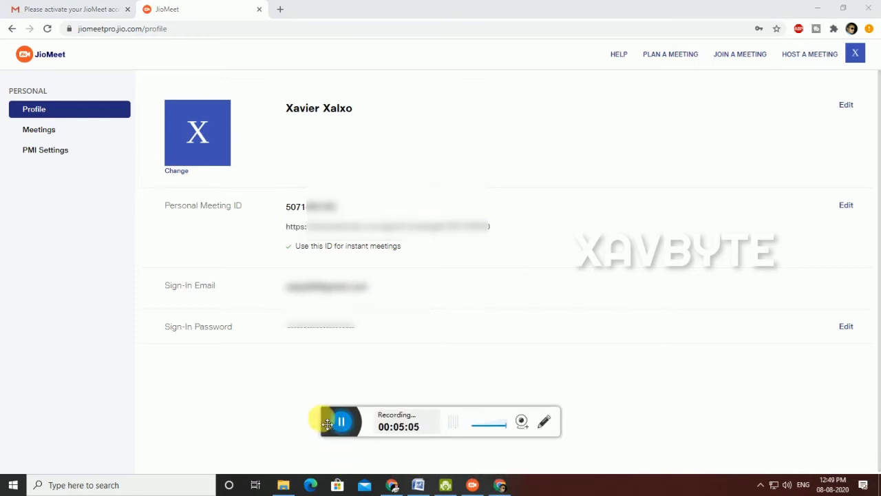
pyautogui.moveTo(328, 418); pyautogui.dragTo(395, 466)
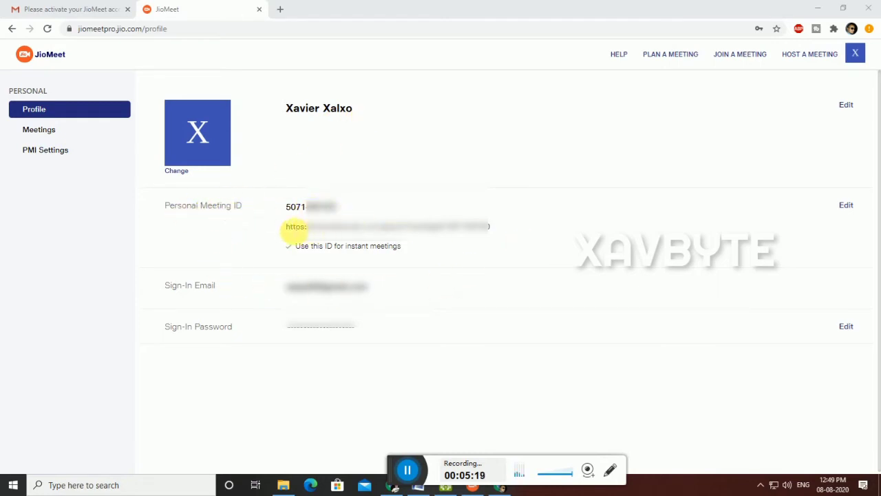
pyautogui.moveTo(286, 226); pyautogui.dragTo(490, 227)
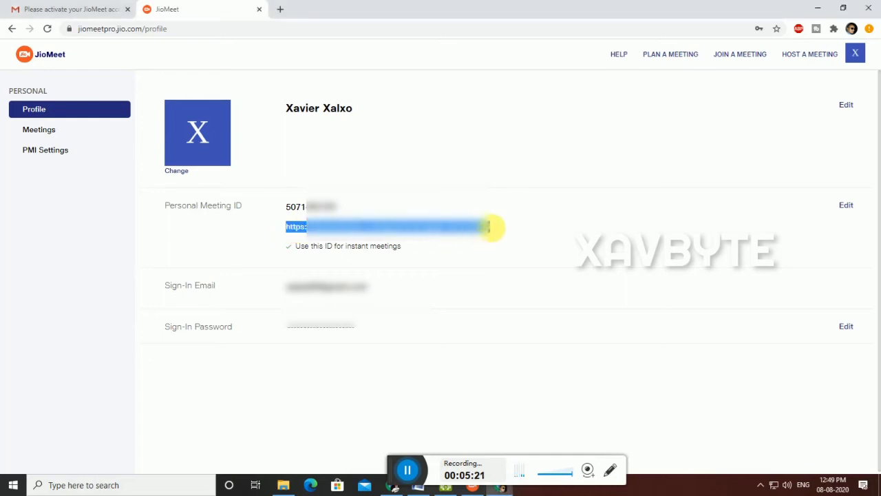
pyautogui.click(464, 252)
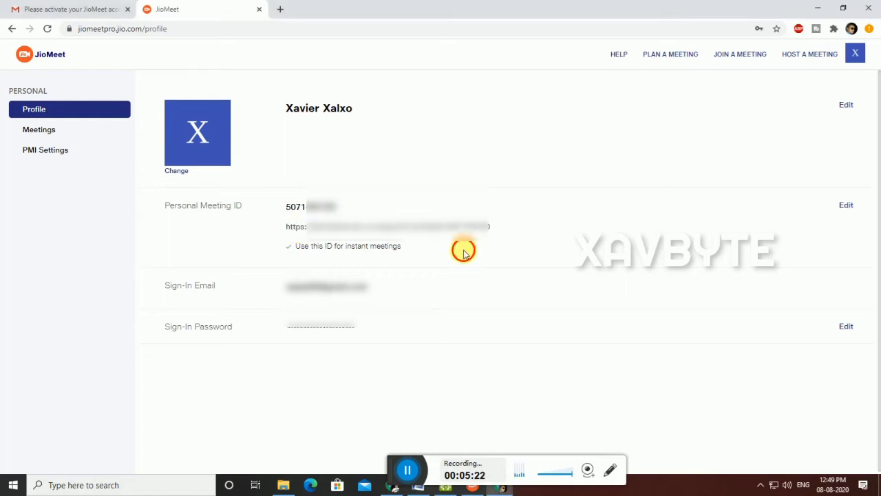
pyautogui.click(846, 206)
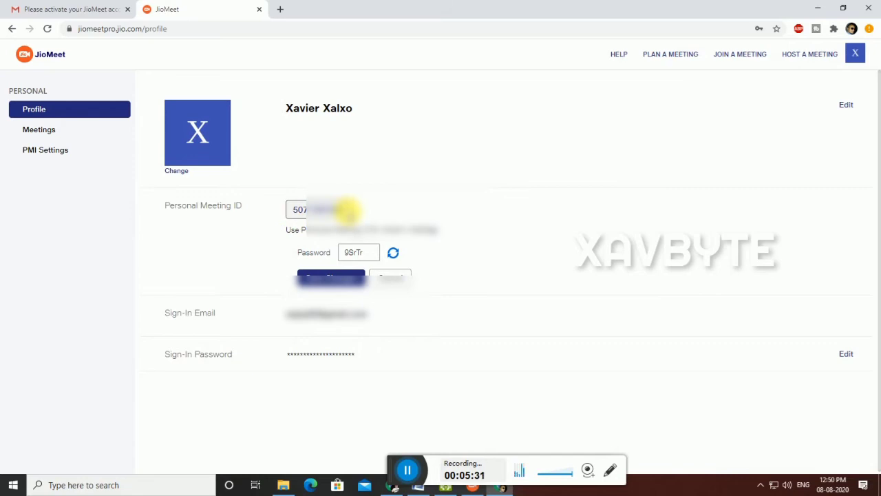
pyautogui.click(393, 254)
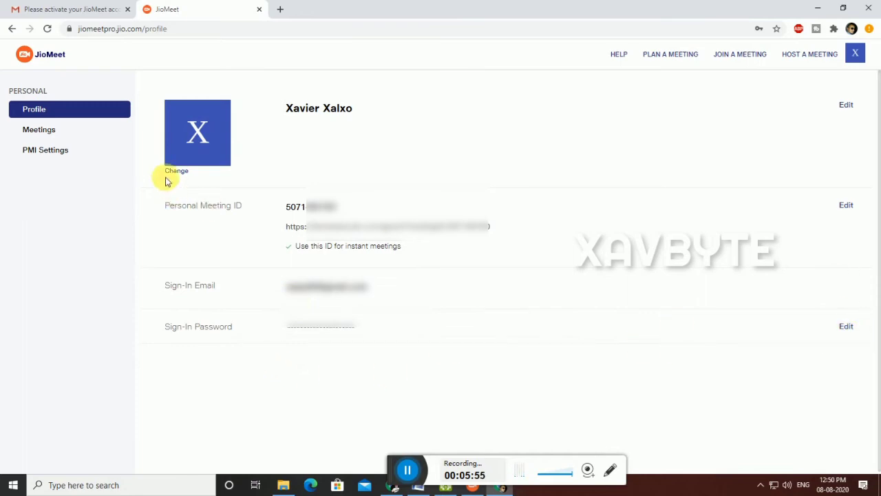
# Open the form for planning a new meeting and review its date, audio, video and meeting options
pyautogui.click(47, 131)
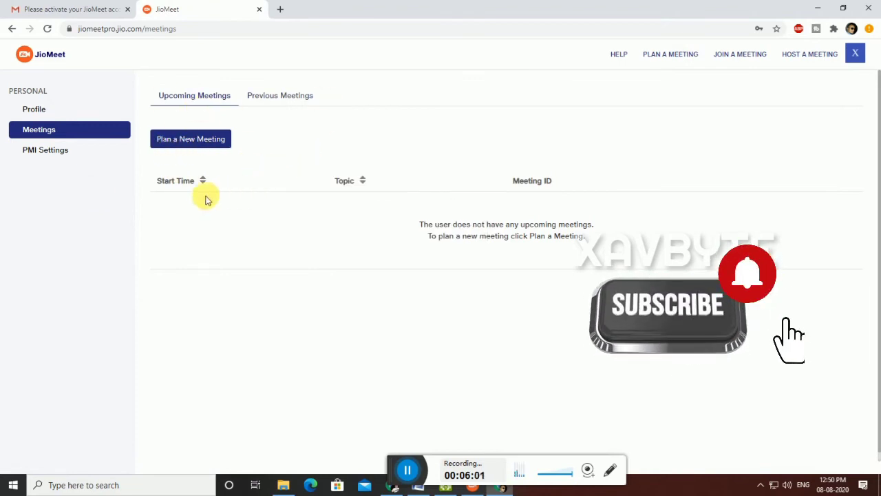
pyautogui.click(182, 143)
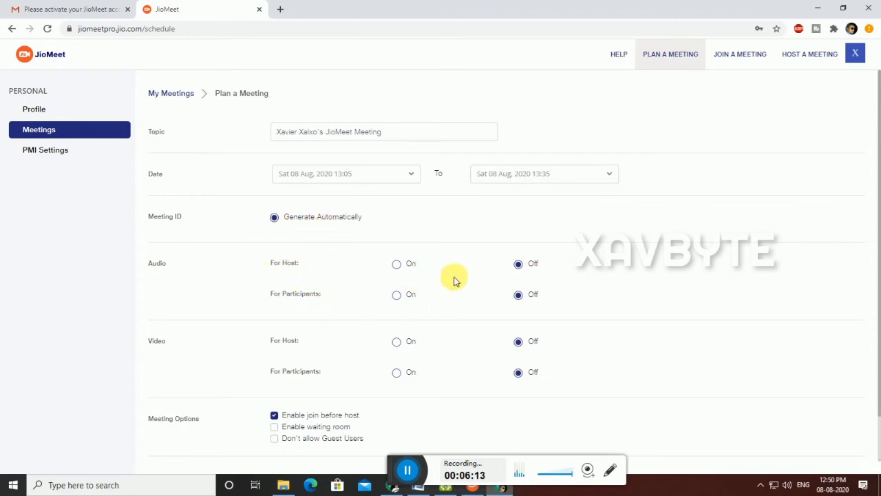
pyautogui.scroll(-1, 249, 320)
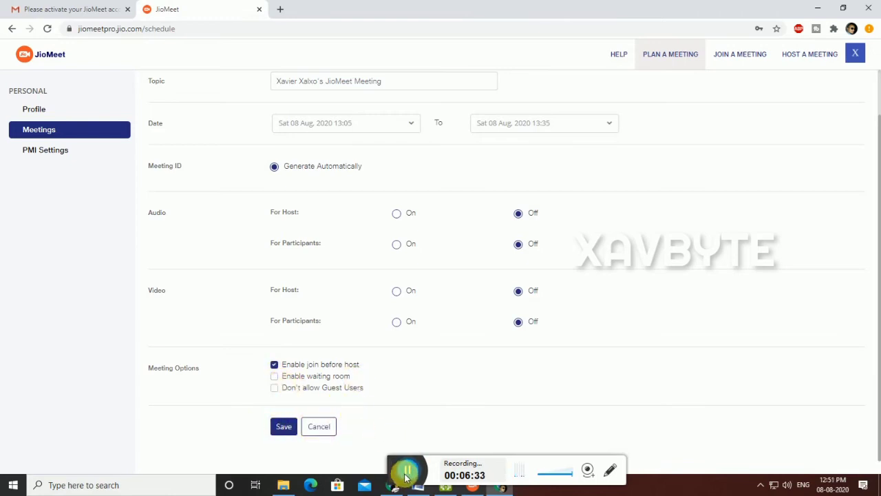
pyautogui.moveTo(406, 478); pyautogui.dragTo(340, 429)
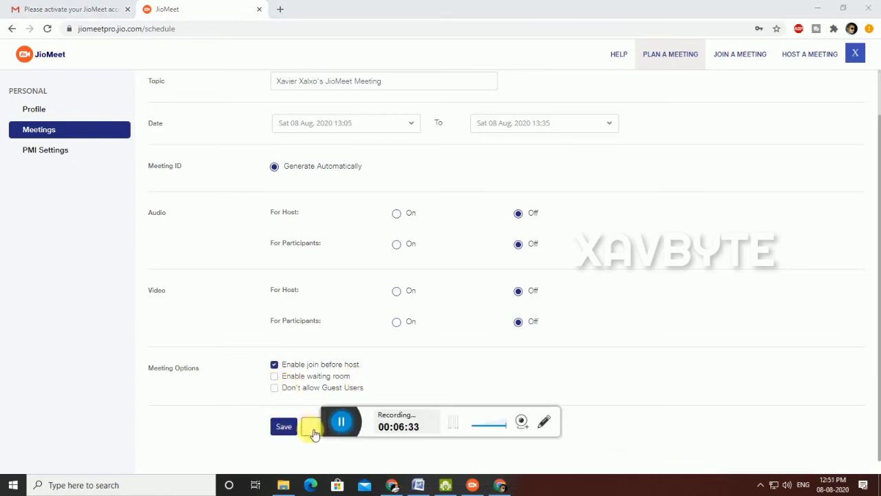
# Review the PMI Settings and the Join a Meeting page
pyautogui.click(43, 153)
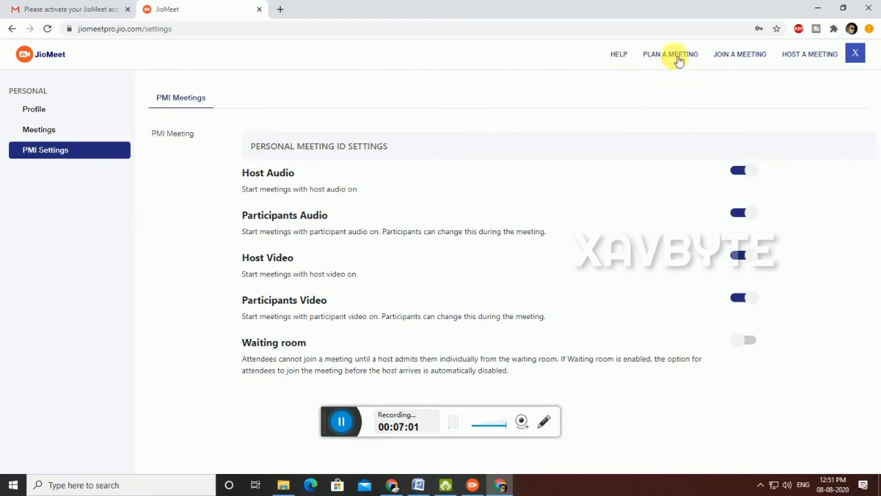
pyautogui.click(741, 55)
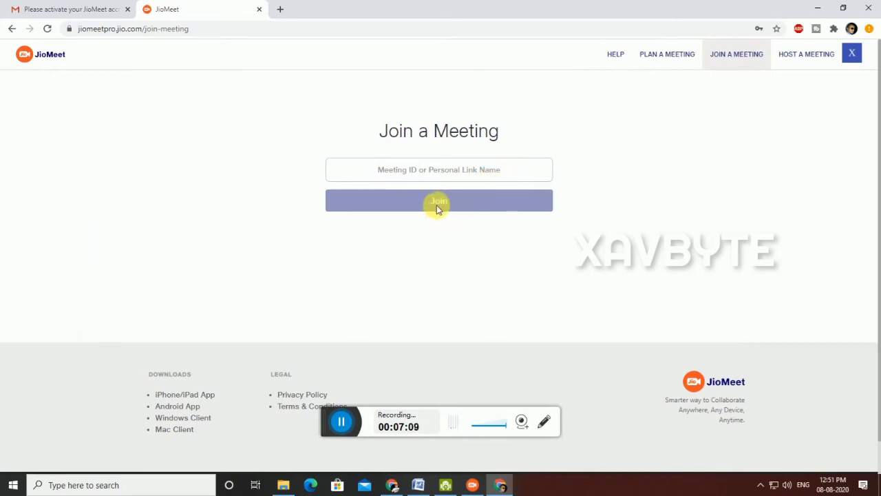
# Try to host a meeting through the JioMeet desktop app with microphone and video turned off, and close the app
pyautogui.click(804, 59)
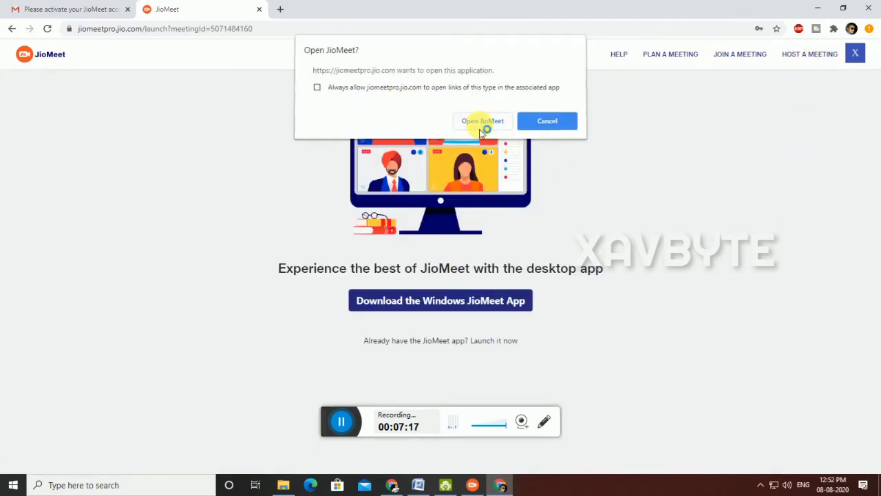
pyautogui.click(482, 124)
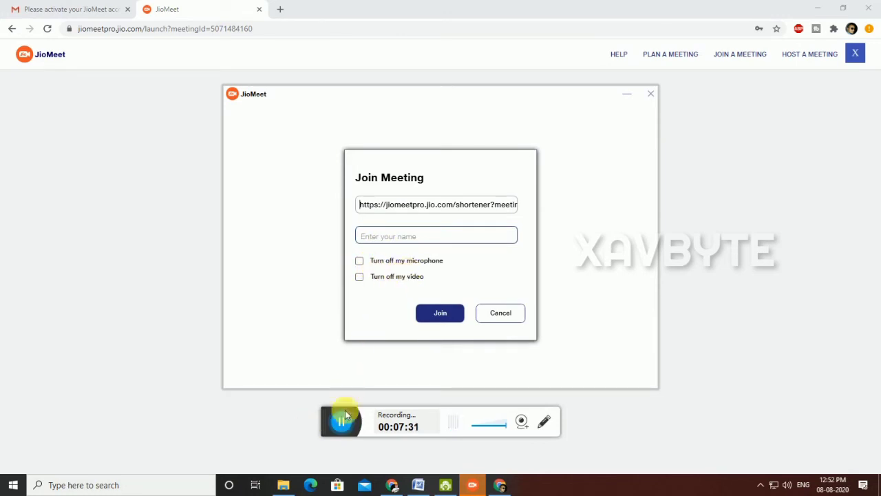
pyautogui.click(360, 277)
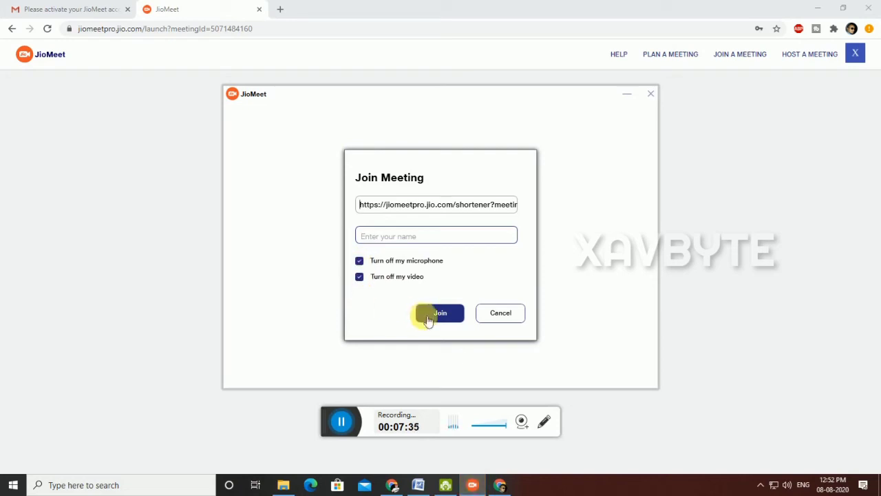
pyautogui.click(360, 262)
pyautogui.click(360, 277)
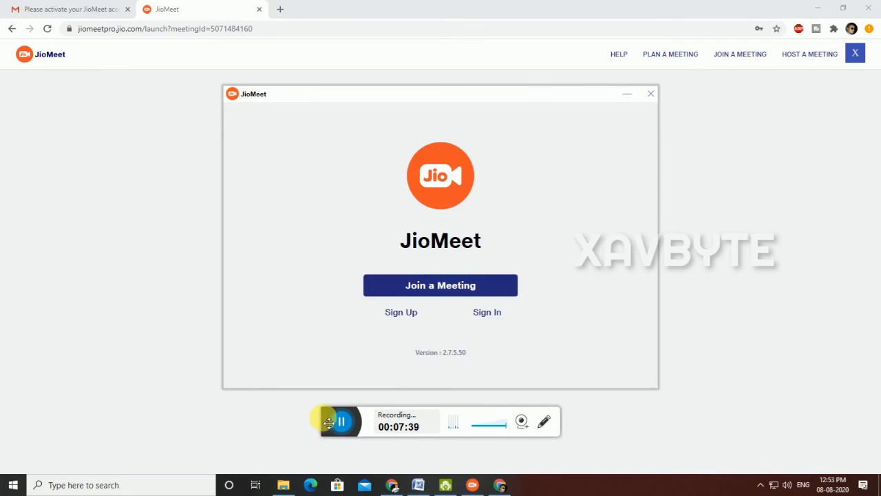
pyautogui.moveTo(332, 422); pyautogui.dragTo(354, 456)
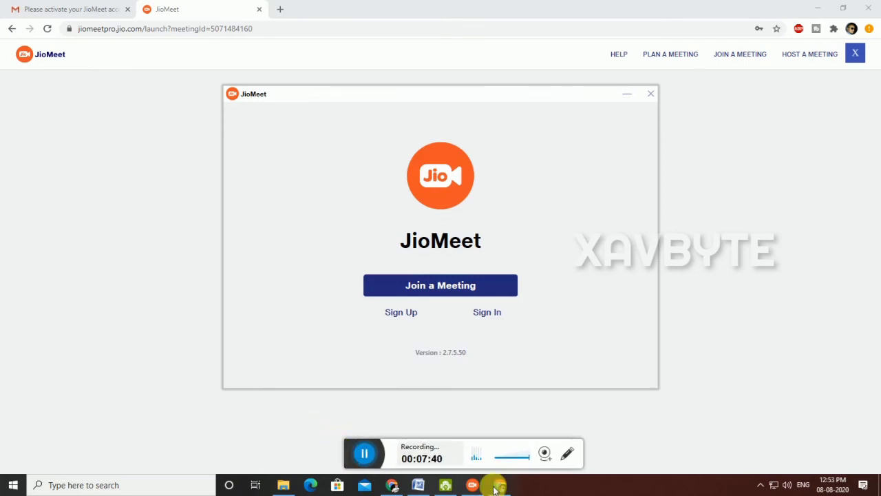
pyautogui.click(651, 94)
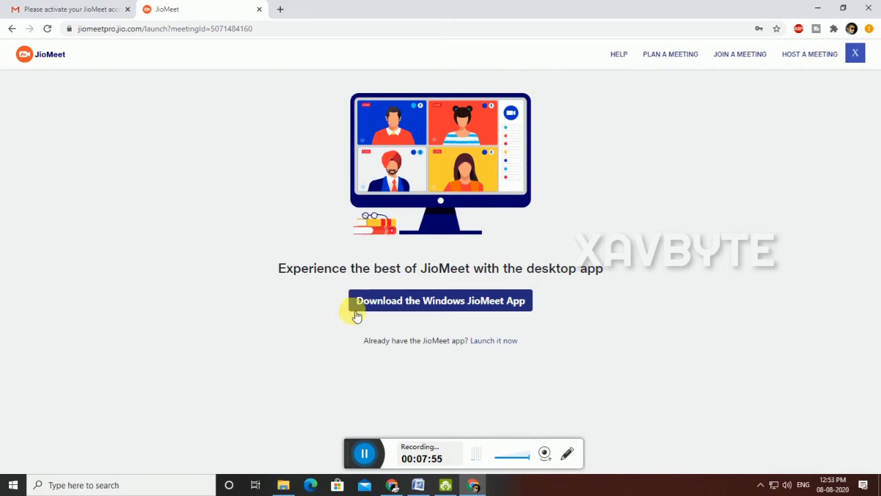
# Plan a new meeting with the default settings and save it
pyautogui.click(670, 58)
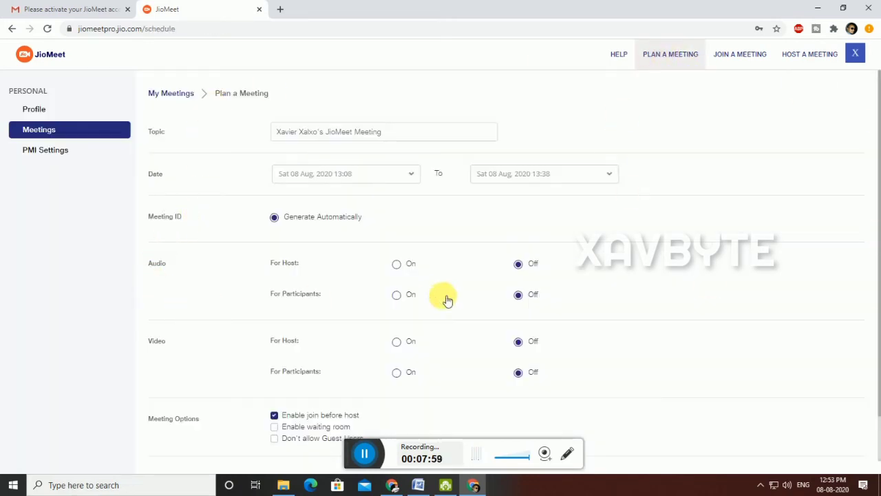
pyautogui.scroll(-1, 366, 308)
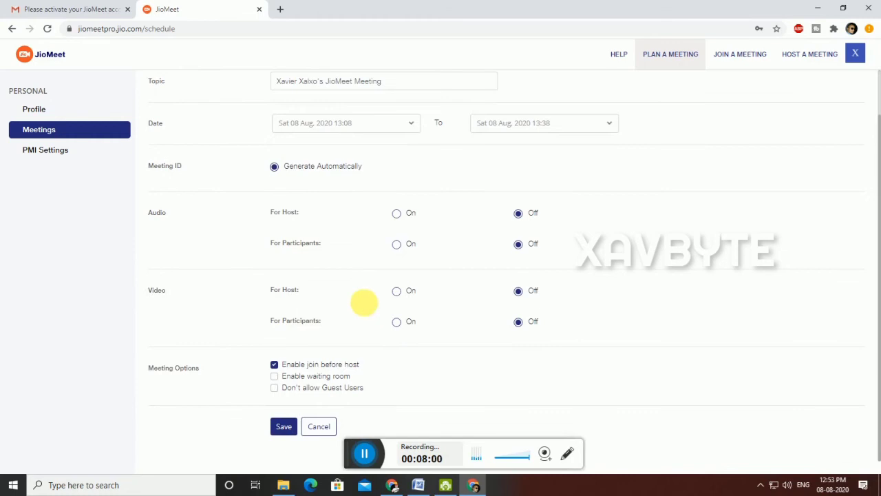
pyautogui.click(283, 428)
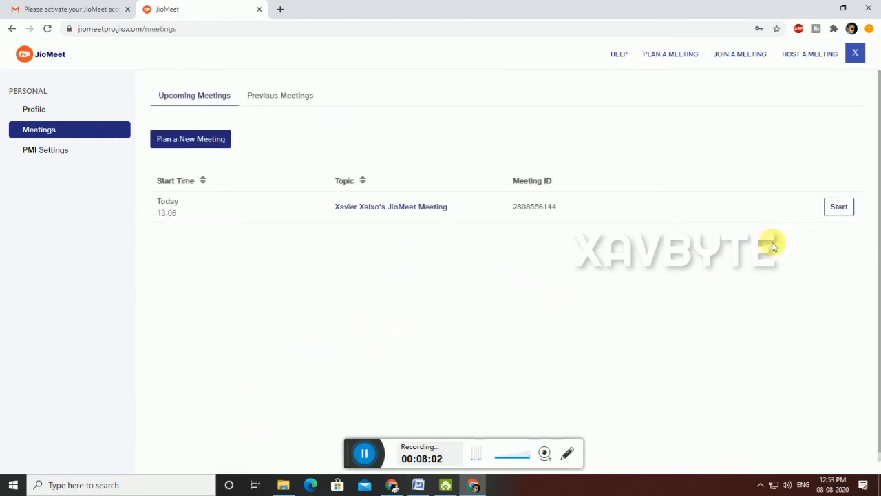
# Start the planned 13:08 meeting, always allow JioMeet links to open the desktop app, and try to join with the microphone off
pyautogui.click(836, 210)
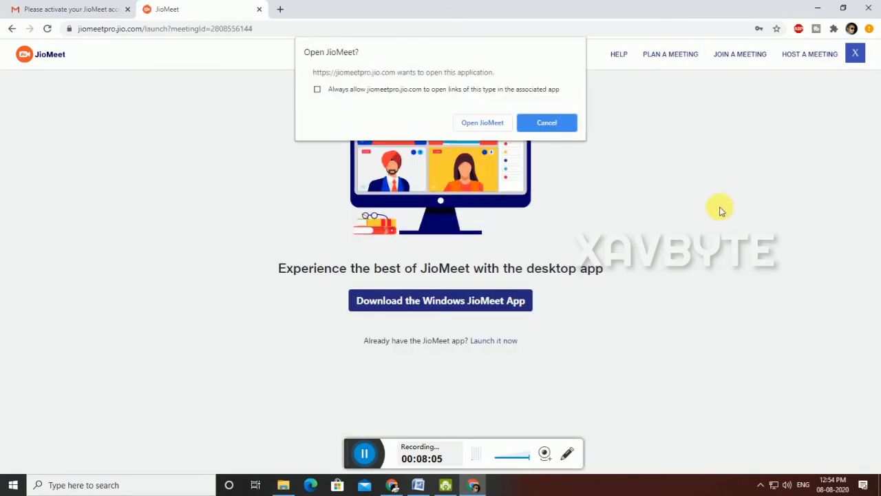
pyautogui.click(317, 91)
pyautogui.click(482, 122)
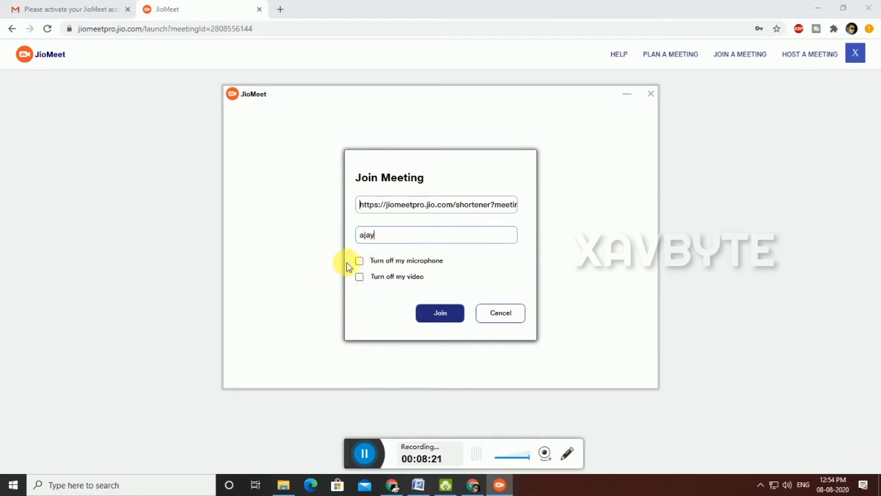
pyautogui.click(360, 262)
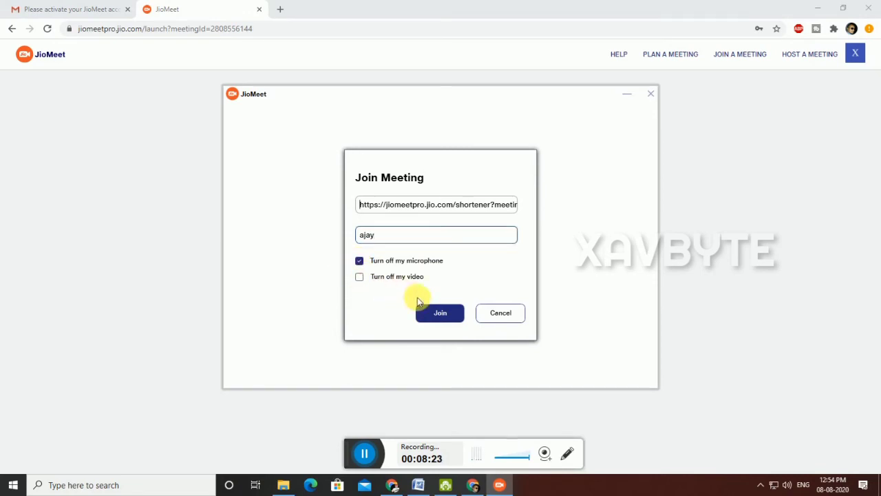
pyautogui.click(448, 320)
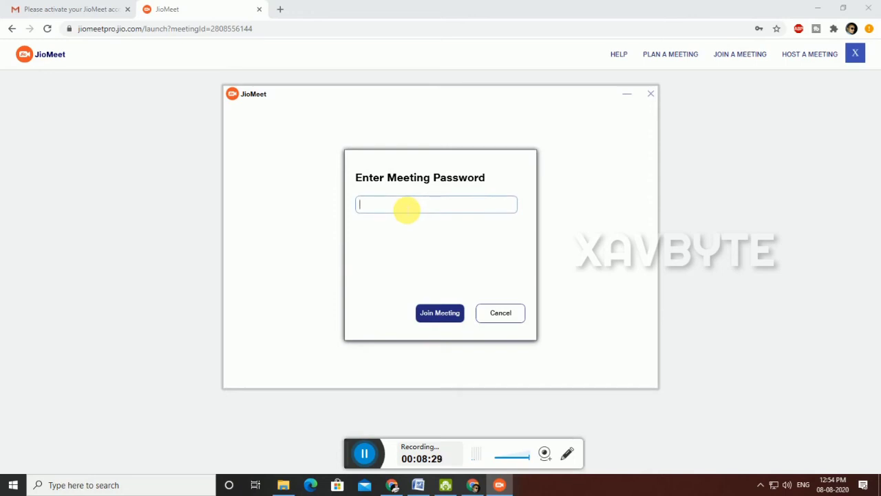
pyautogui.click(368, 453)
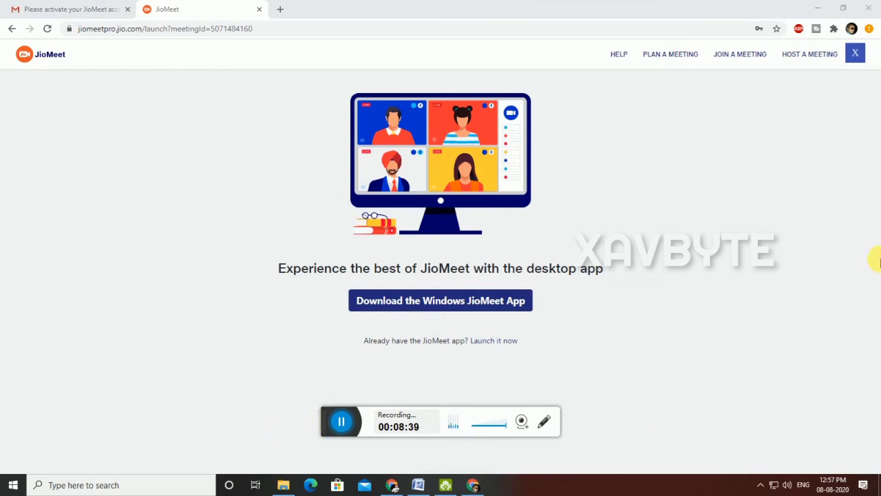
# Plan another meeting with audio and video on for both host and participants, and save it
pyautogui.click(803, 59)
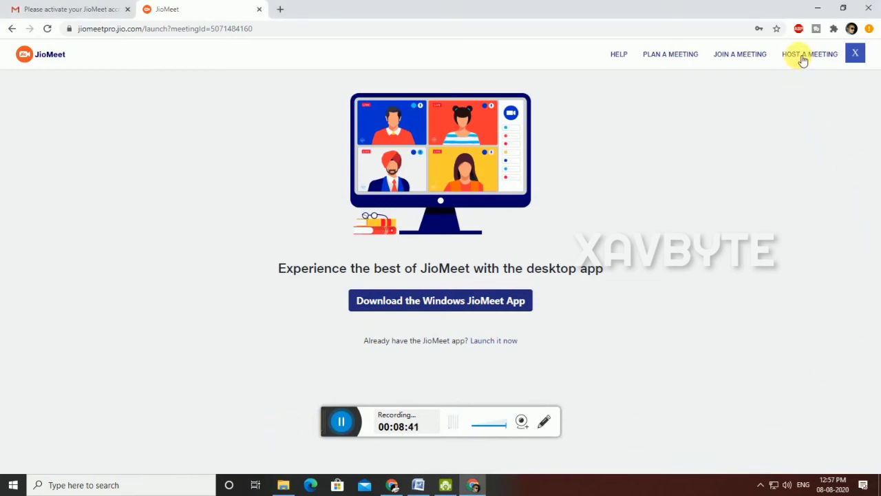
pyautogui.click(679, 58)
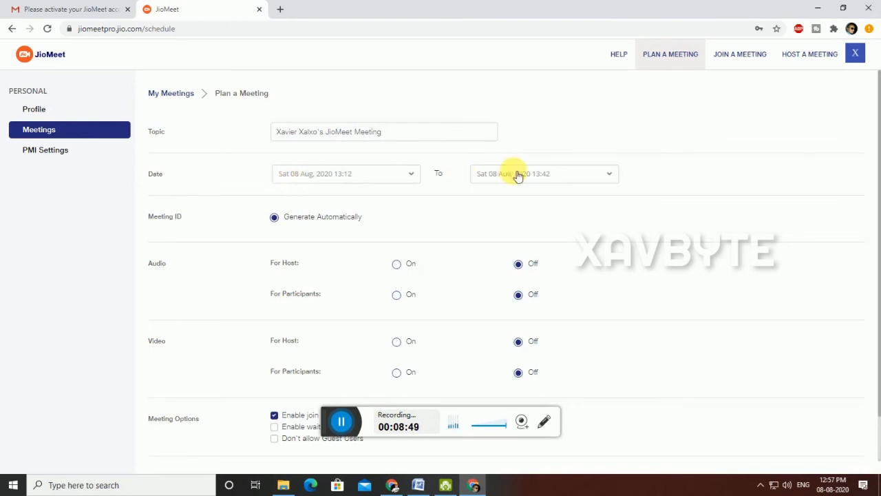
pyautogui.scroll(-1, 262, 279)
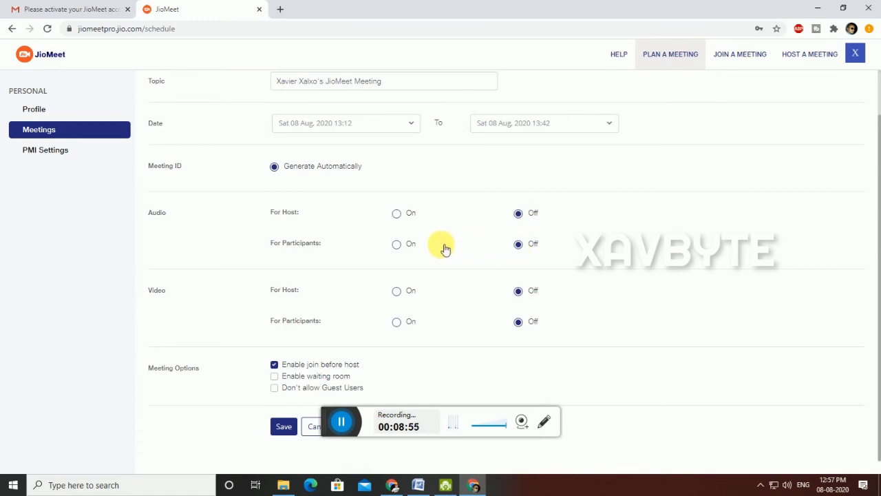
pyautogui.click(398, 214)
pyautogui.click(397, 245)
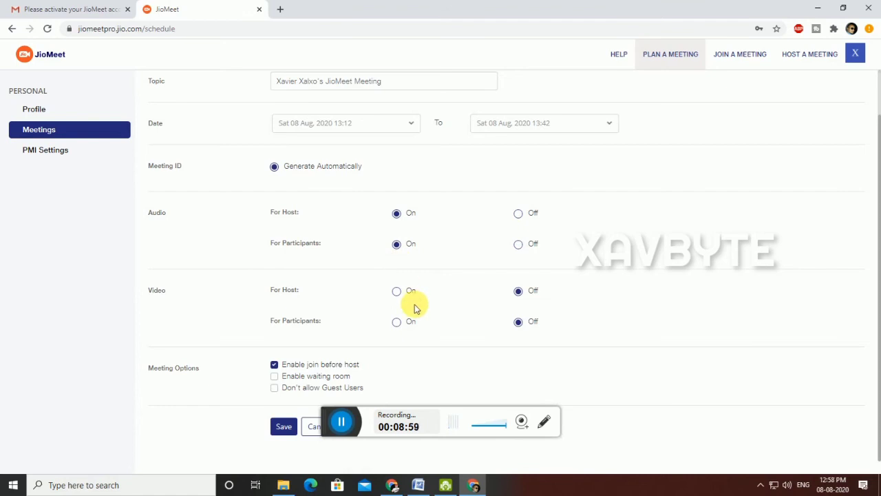
pyautogui.click(397, 291)
pyautogui.click(397, 322)
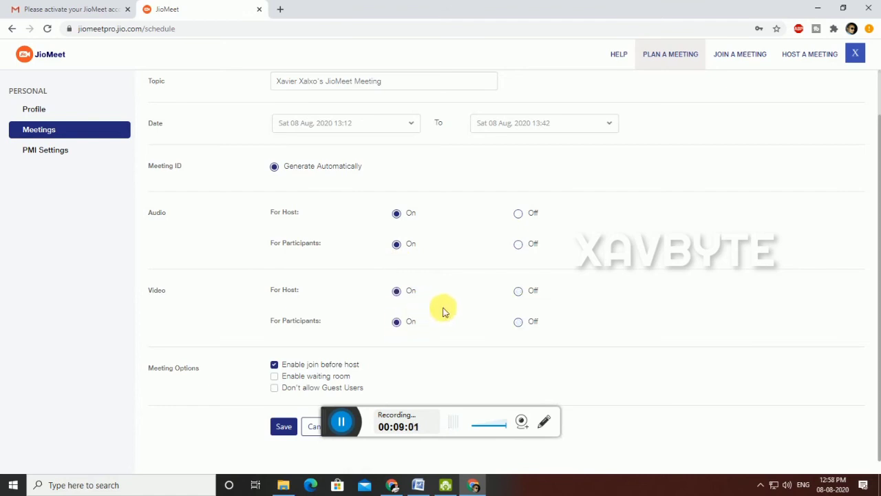
pyautogui.click(283, 427)
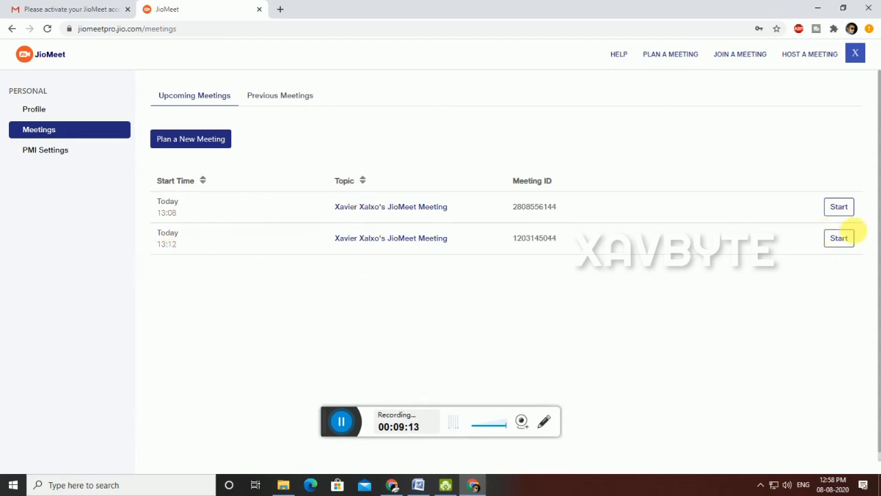
# Try to join the planned 13:12 meeting with the display name and the copied meeting password, and cancel the password entry
pyautogui.click(840, 239)
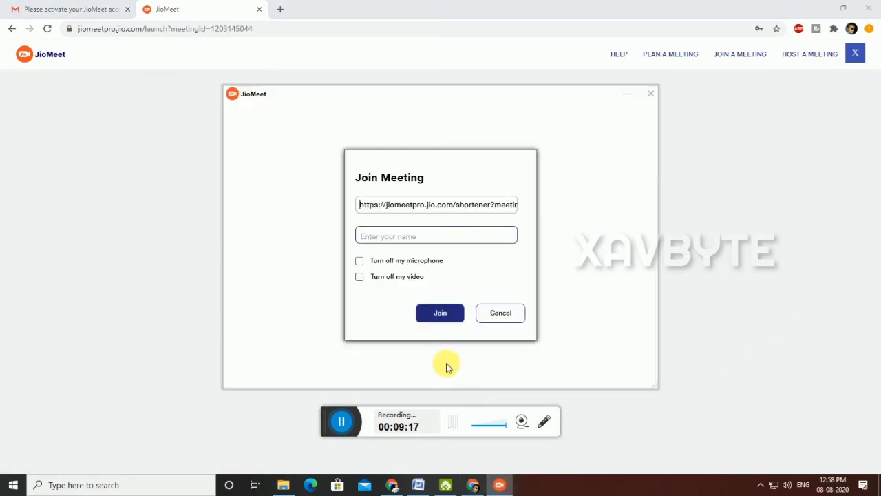
pyautogui.click(367, 209)
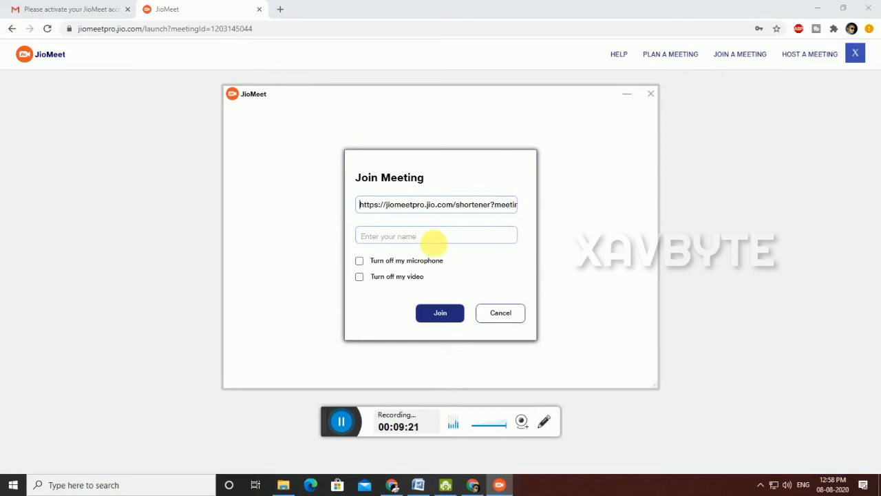
pyautogui.click(406, 239)
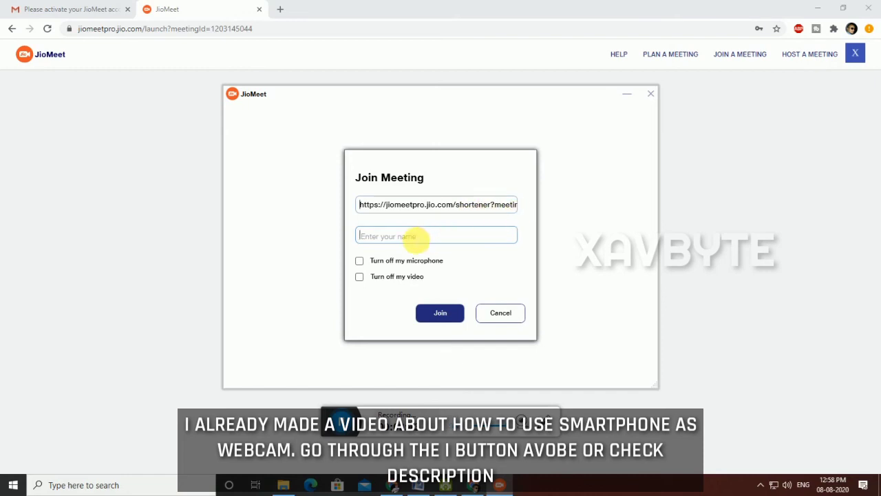
pyautogui.write('aja')
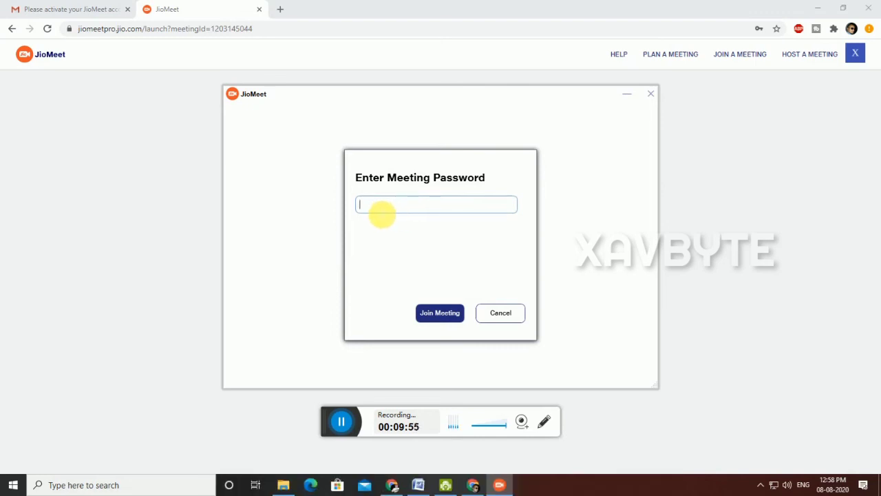
pyautogui.rightClick(384, 209)
pyautogui.click(395, 228)
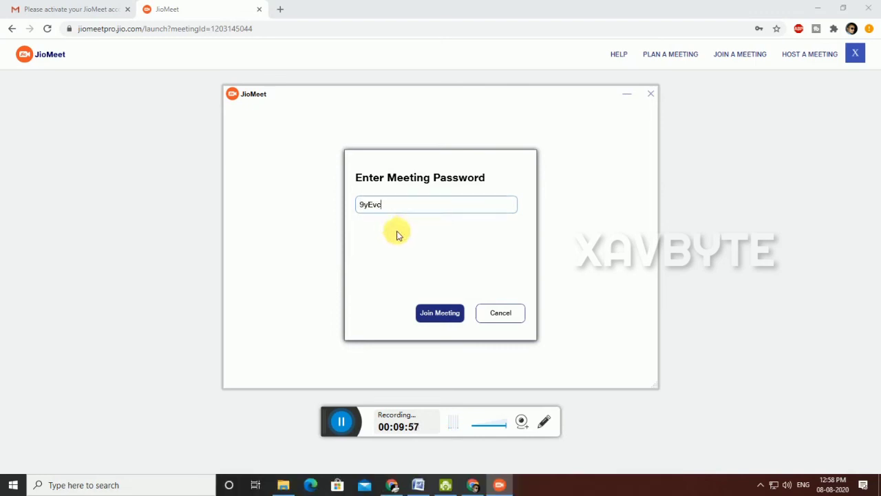
pyautogui.click(442, 316)
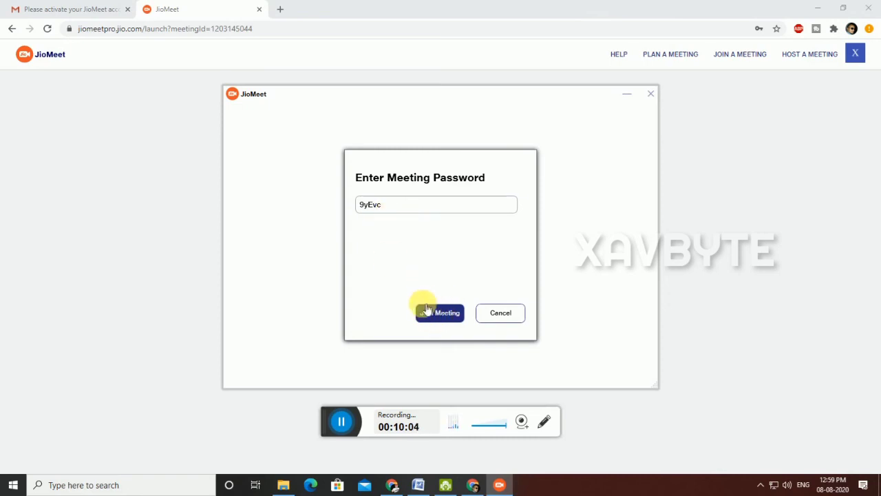
pyautogui.click(501, 316)
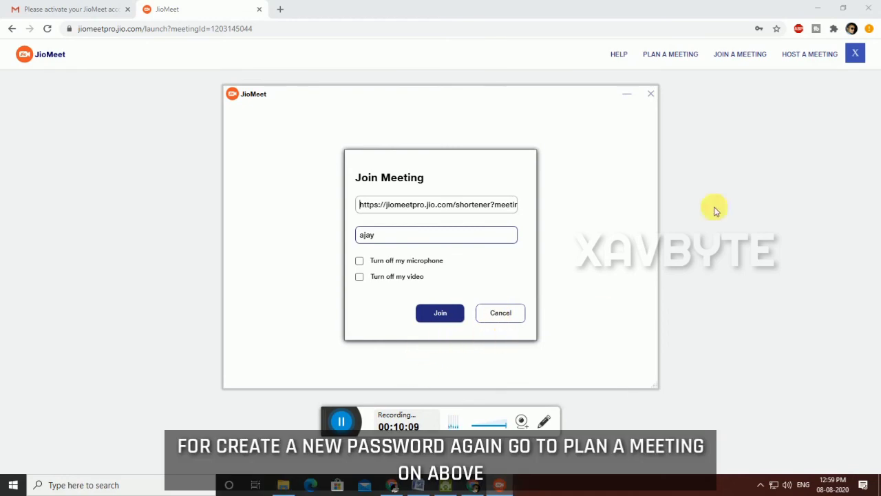
# Generate a new meeting password for the Personal Meeting ID in the profile and save the changes
pyautogui.click(671, 58)
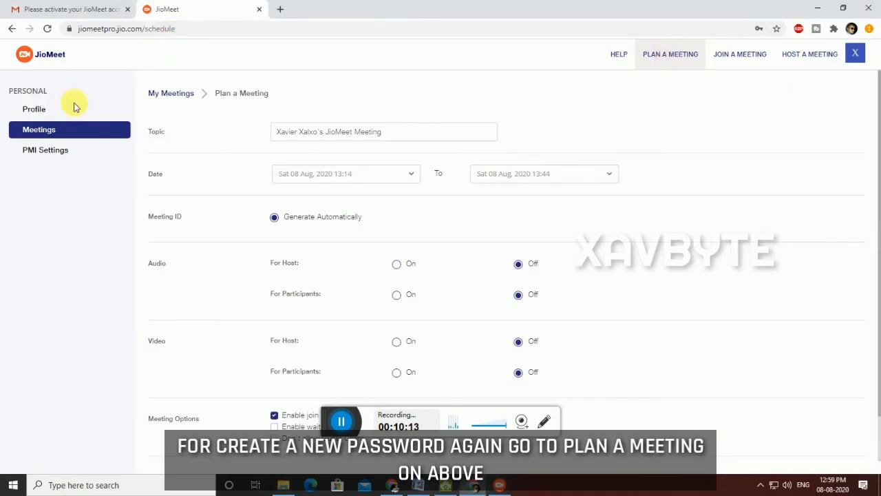
pyautogui.click(28, 108)
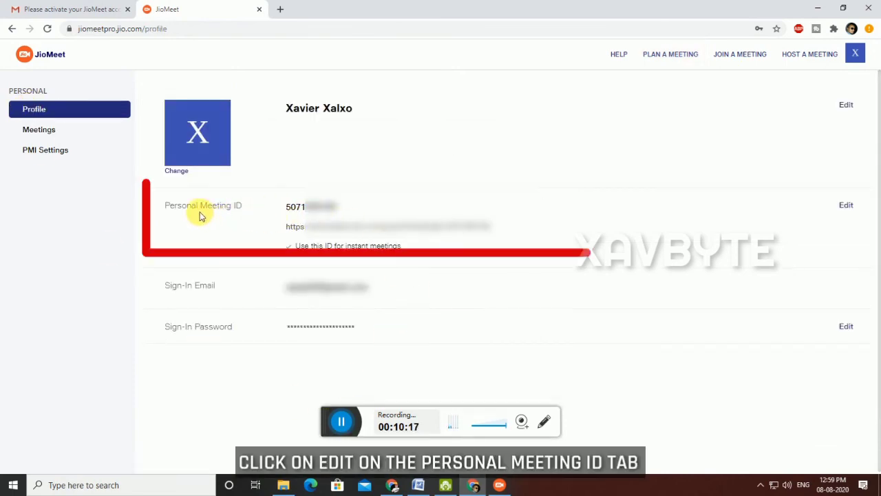
pyautogui.click(843, 207)
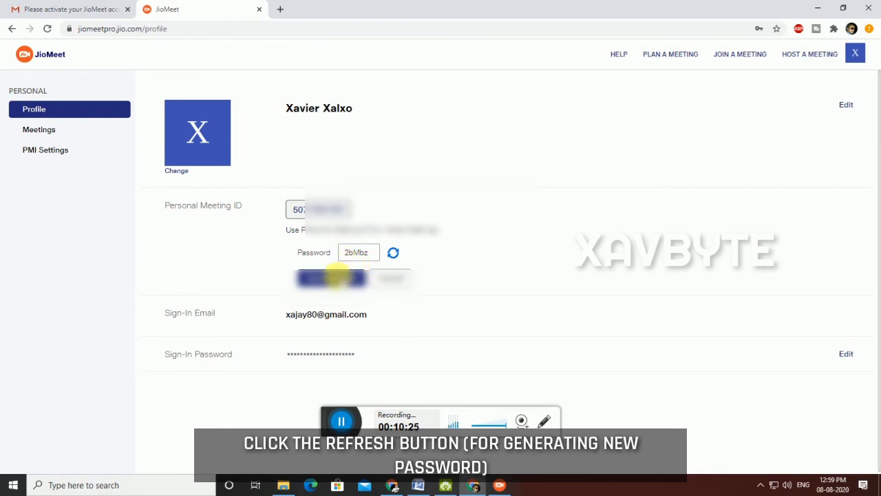
pyautogui.click(335, 278)
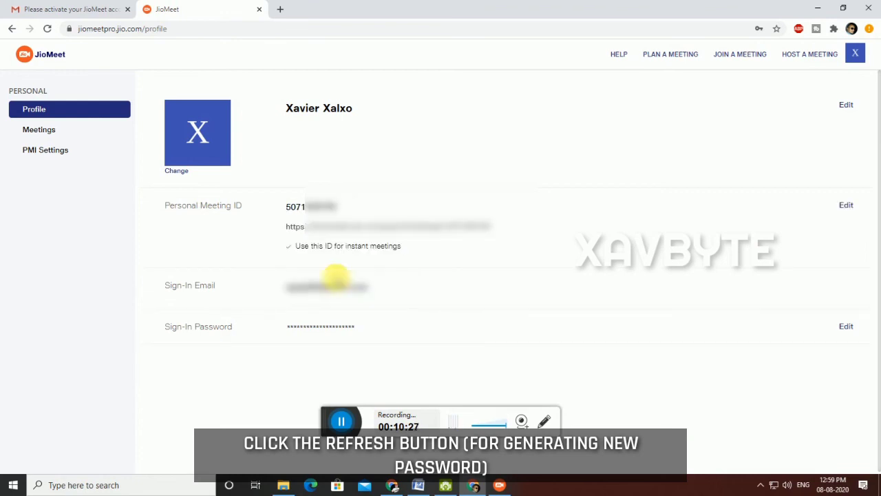
# Copy the meeting password from the Personal Meeting ID settings and save the changes
pyautogui.click(848, 206)
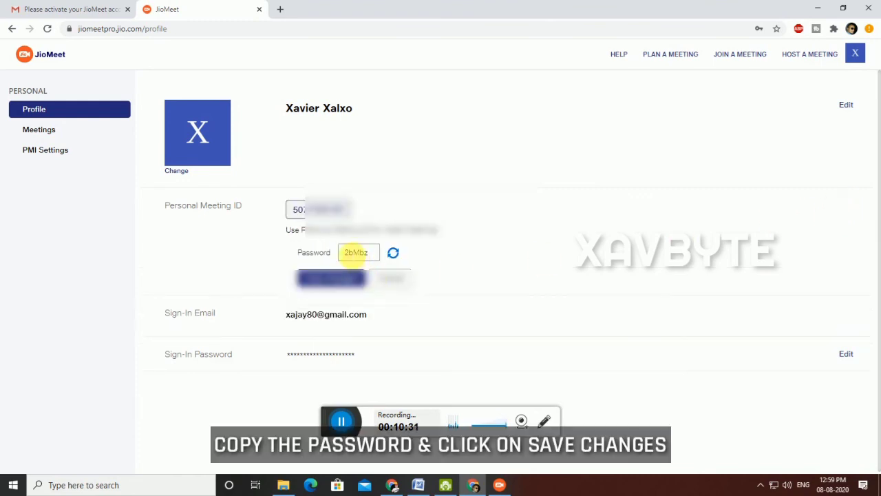
pyautogui.doubleClick(356, 252)
pyautogui.rightClick(358, 252)
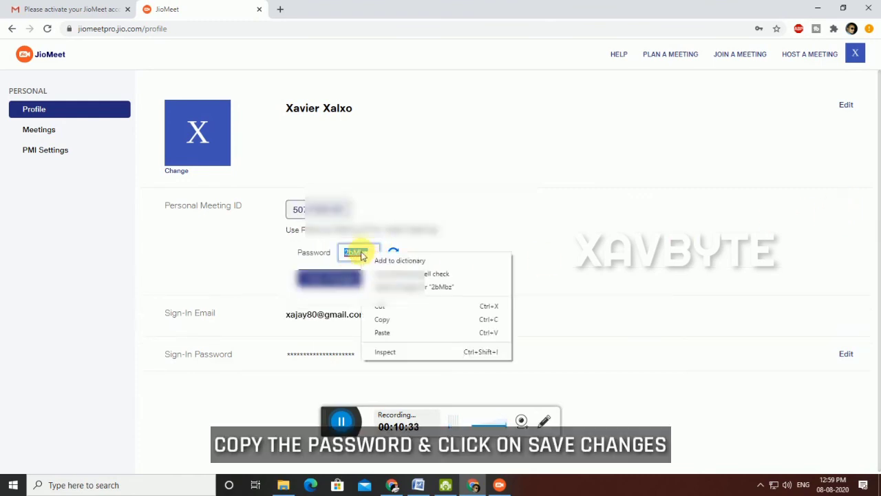
pyautogui.click(379, 319)
pyautogui.click(332, 282)
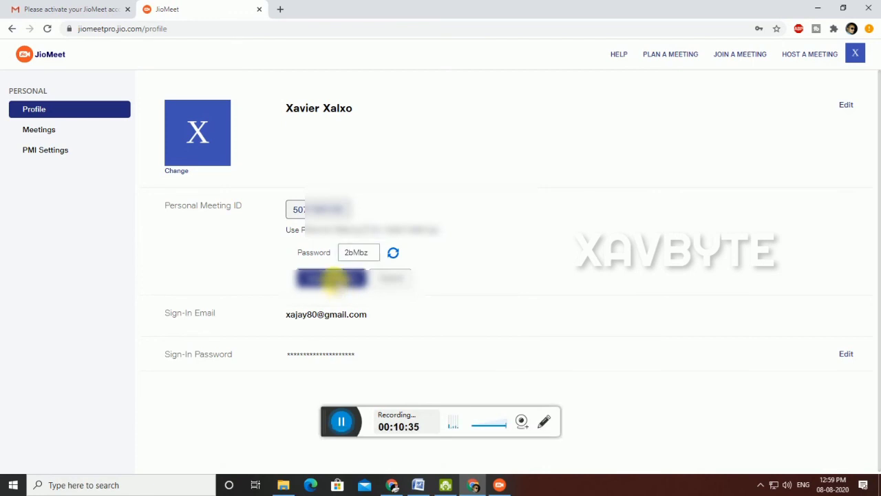
# Host a meeting in the JioMeet desktop app and join it with the host's display name
pyautogui.click(807, 58)
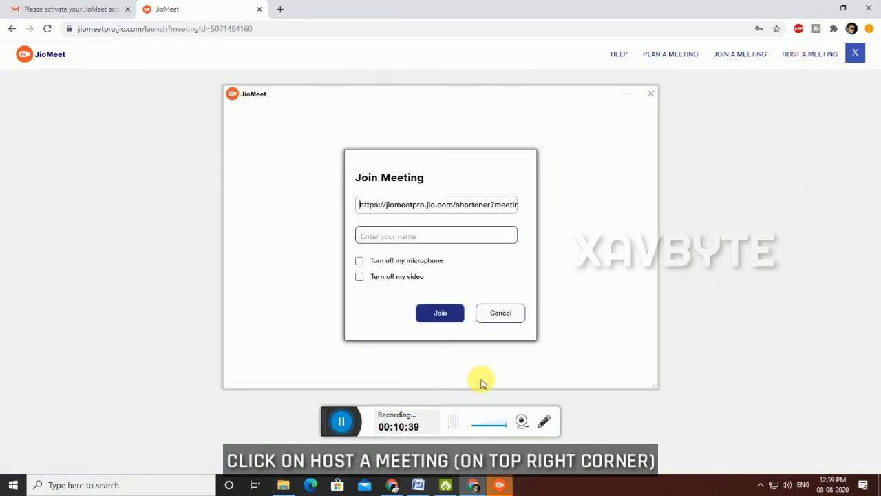
pyautogui.click(402, 235)
pyautogui.write('ajay')
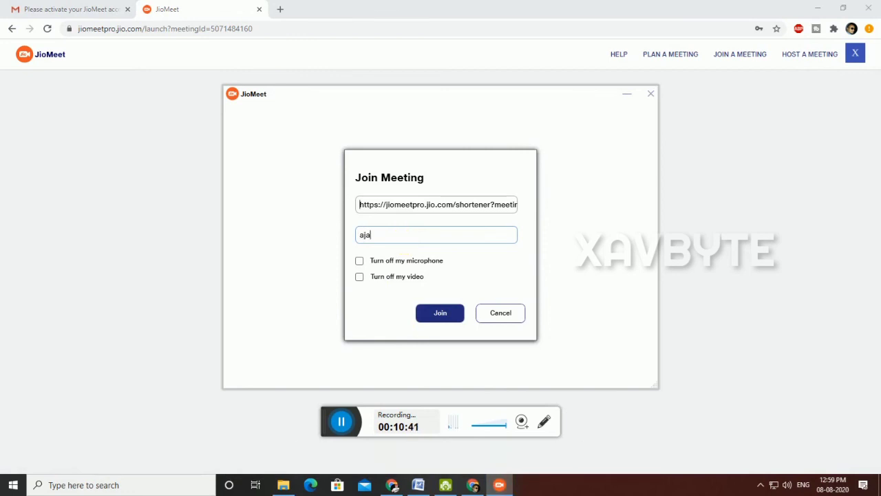
pyautogui.click(443, 311)
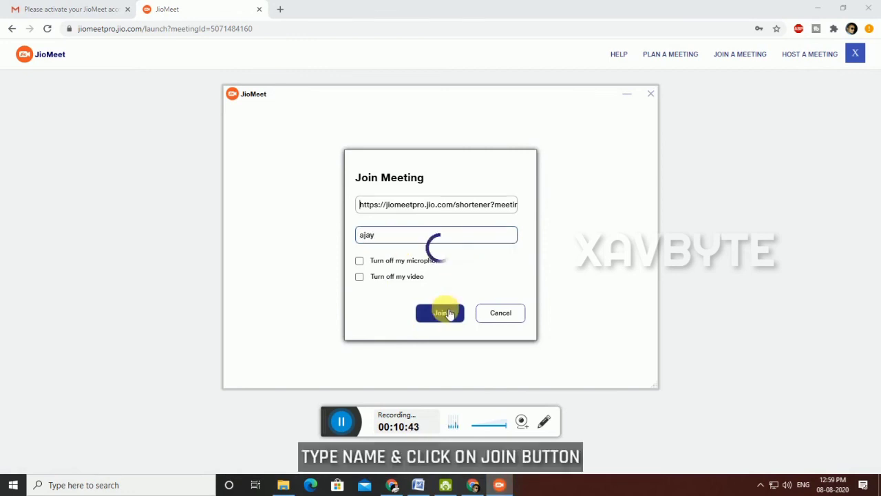
# Paste the copied meeting password and connect to the meeting with video
pyautogui.rightClick(405, 206)
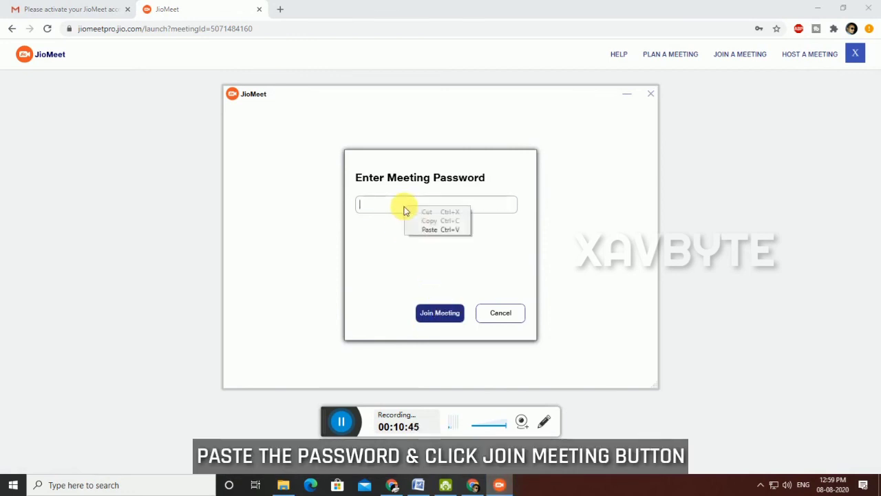
pyautogui.click(418, 231)
pyautogui.click(435, 313)
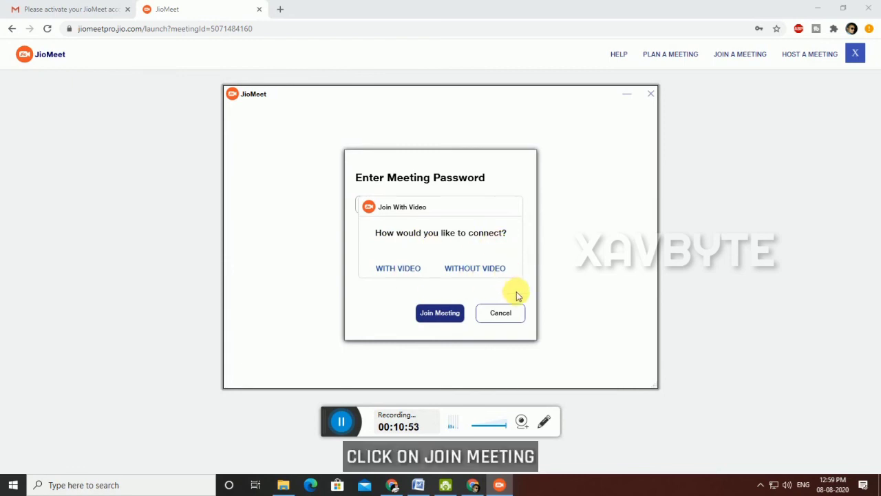
pyautogui.click(402, 270)
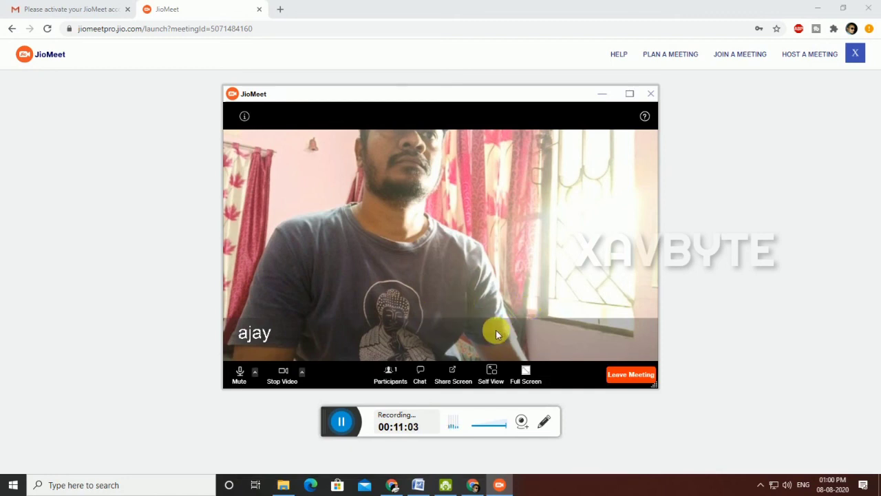
pyautogui.click(241, 378)
pyautogui.click(283, 375)
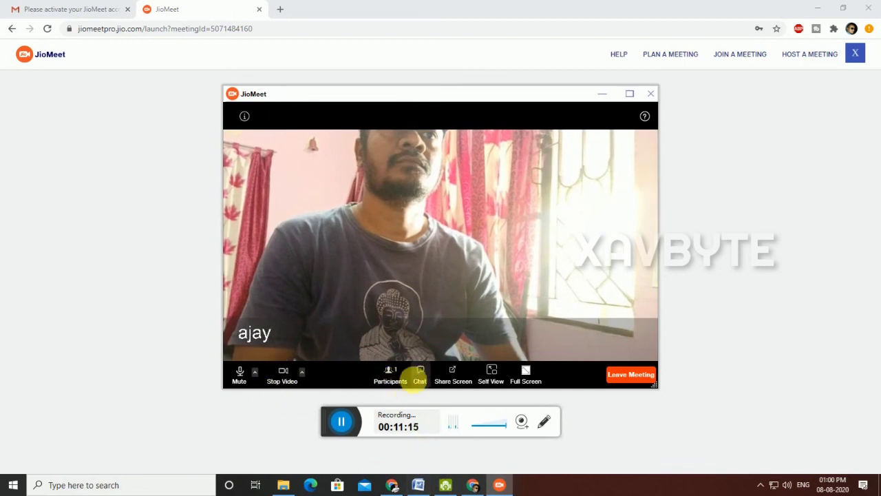
# Send the message "hello" in the meeting's group chat
pyautogui.click(420, 373)
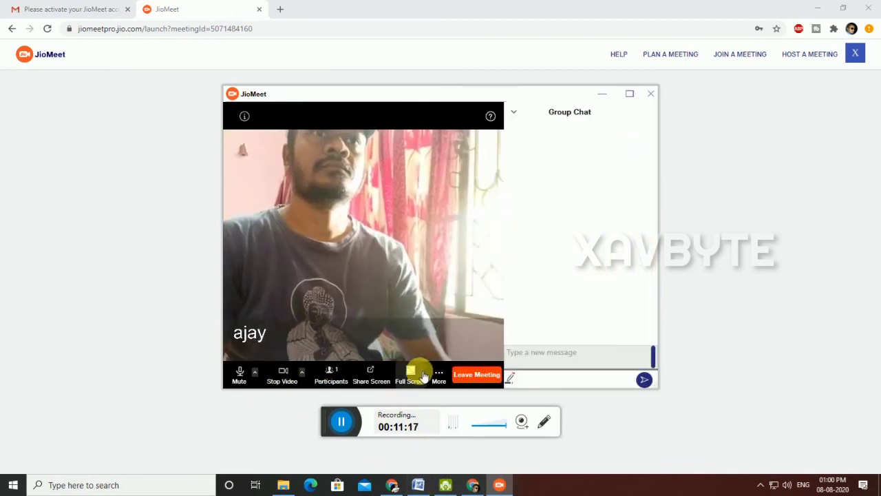
pyautogui.click(545, 356)
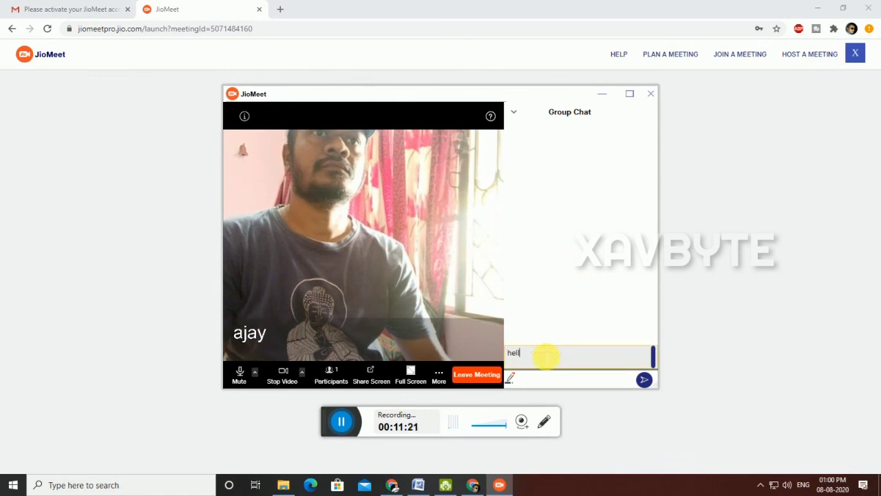
pyautogui.press('Return')
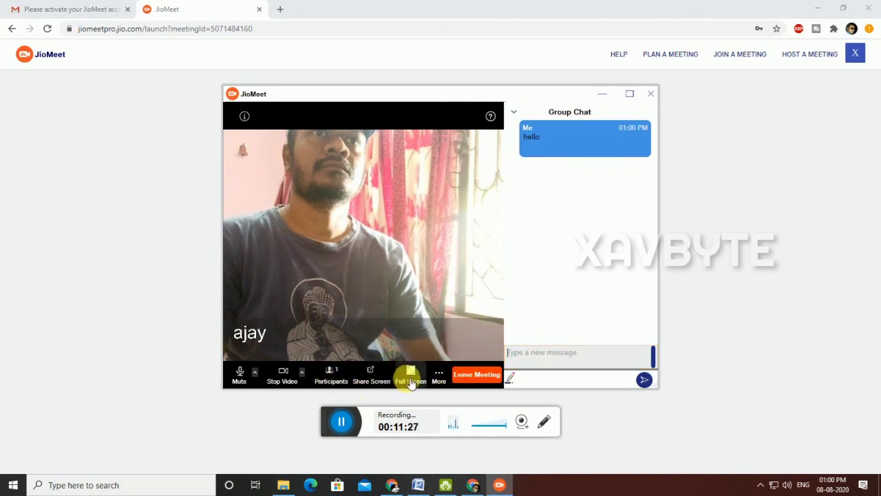
# Preview the screen sharing options with Desktop selected as the source, and close them without sharing
pyautogui.click(377, 378)
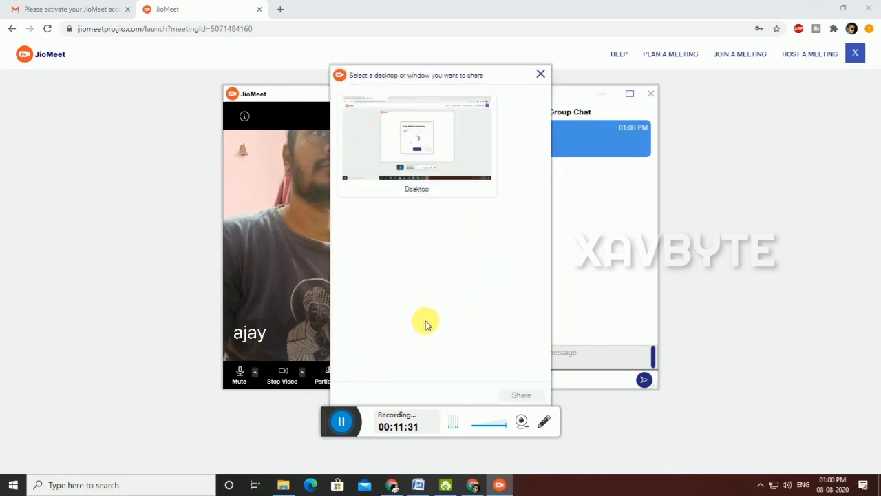
pyautogui.click(435, 147)
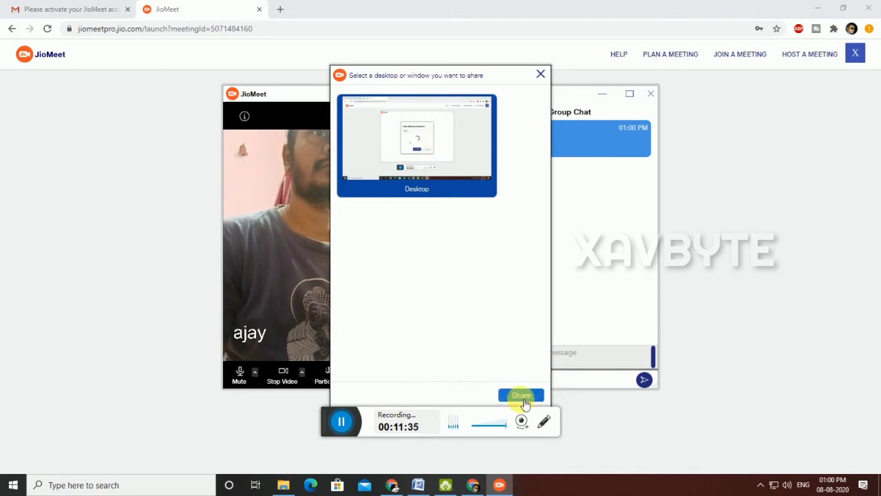
pyautogui.click(541, 75)
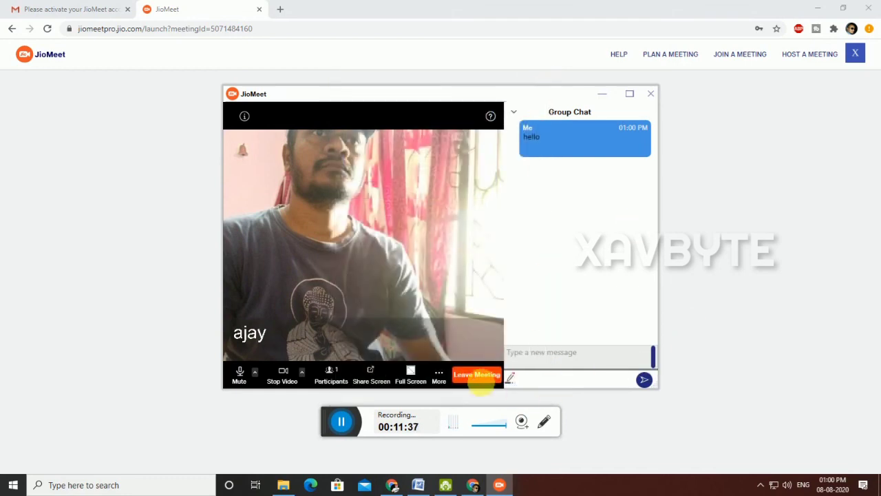
# Leave the hosted meeting and confirm leaving
pyautogui.click(475, 378)
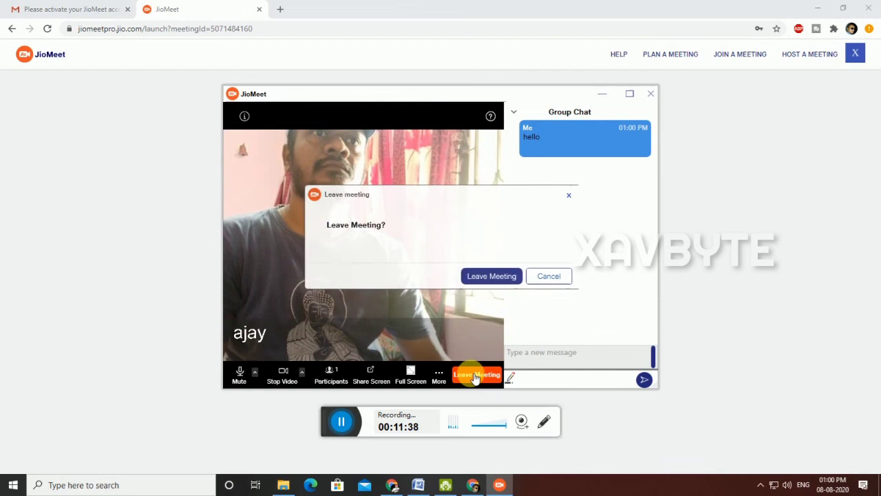
pyautogui.click(493, 275)
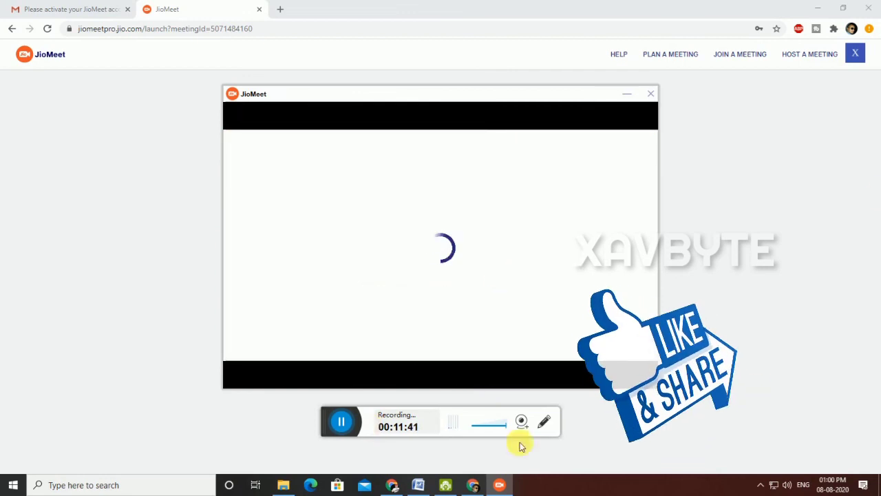